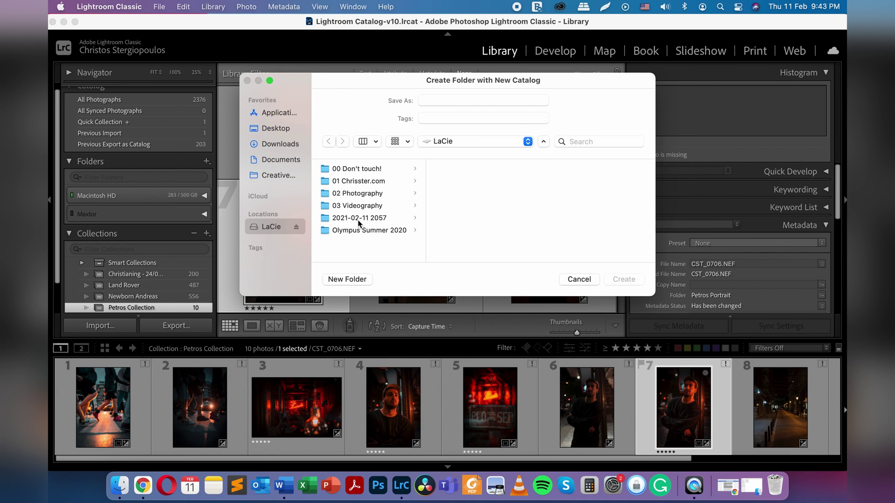
# Create a new catalog named "Work" on the LaCie drive.
pyautogui.click(470, 101)
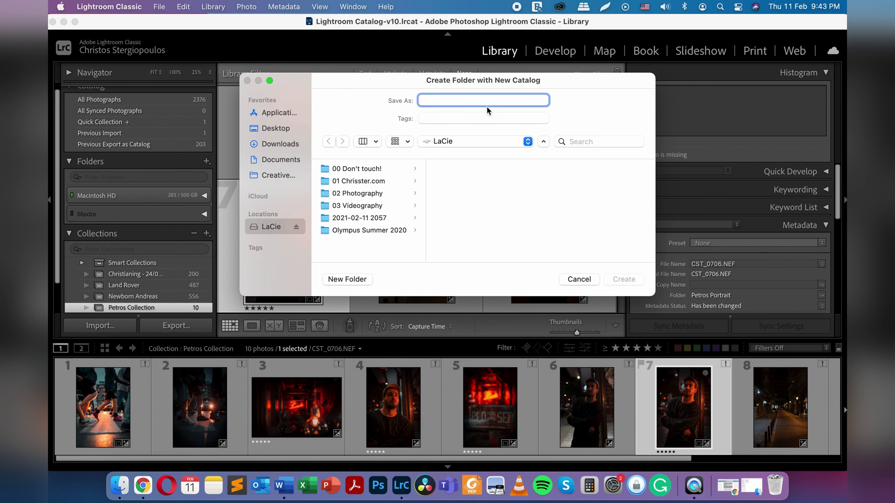
pyautogui.write('Work')
pyautogui.press('Return')
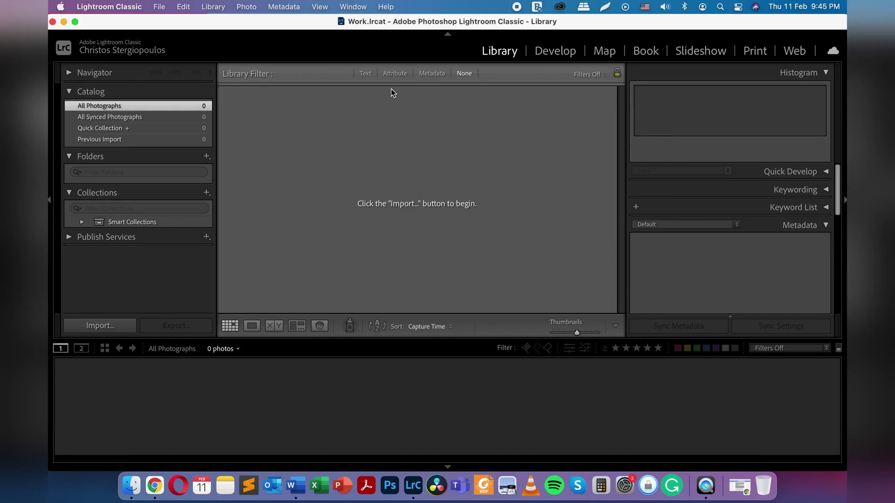
# Start a photo import, look through the Copy and Add methods, and set the import method to Move.
pyautogui.click(110, 325)
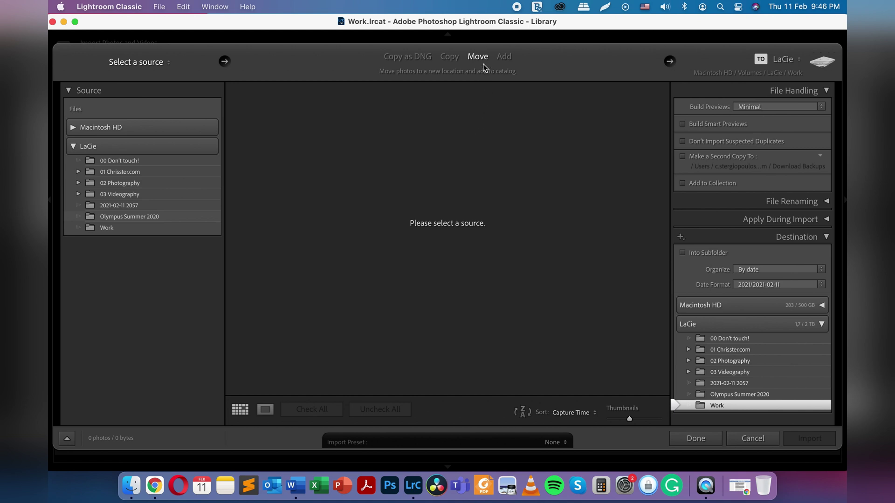
pyautogui.click(451, 57)
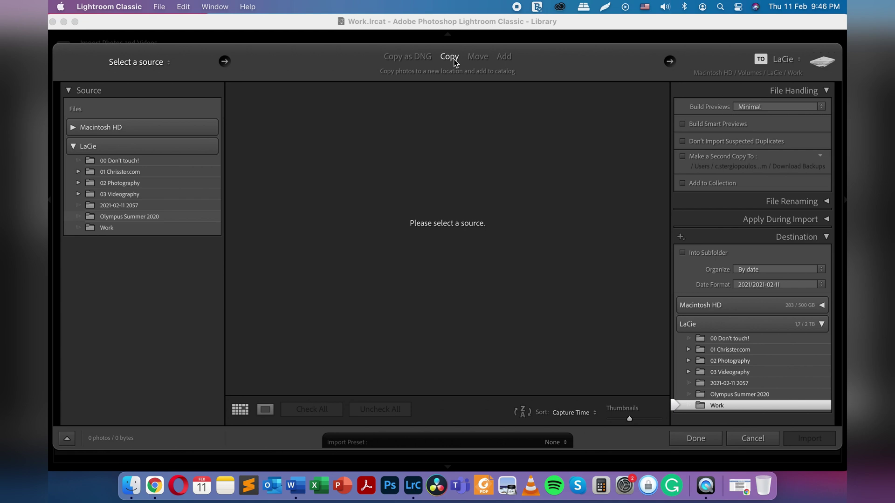
pyautogui.click(507, 62)
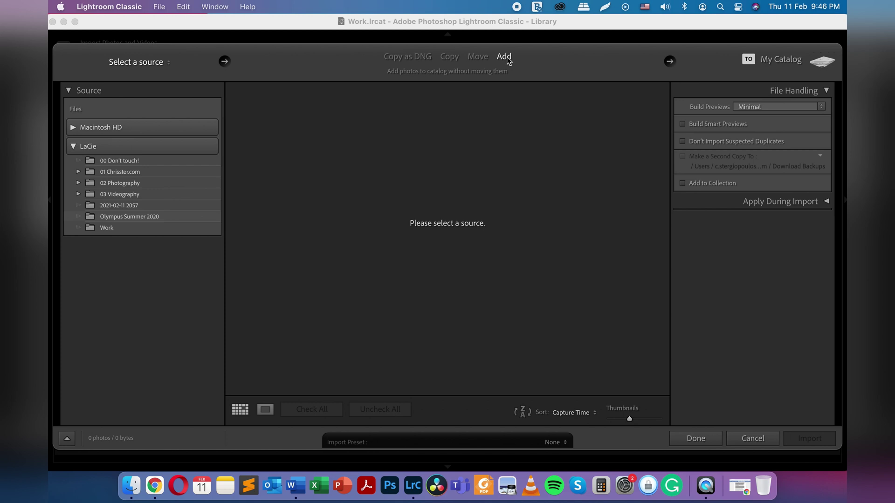
pyautogui.click(477, 58)
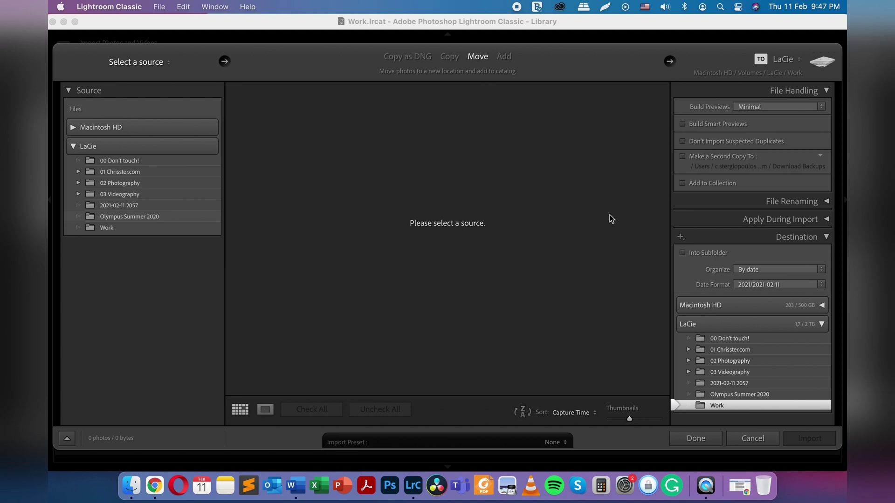
# Import the photos from the Olympus Summer 2020 folder, moving them into the Work folder on LaCie.
pyautogui.click(753, 326)
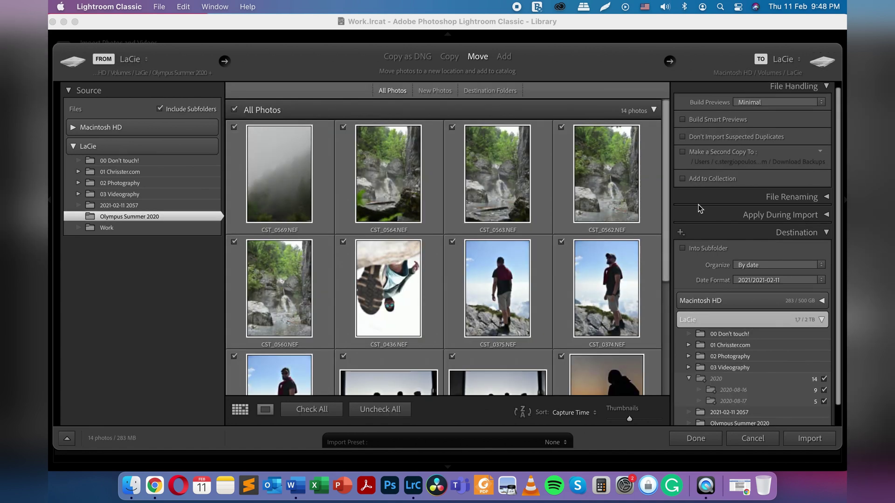
pyautogui.scroll(1, 762, 345)
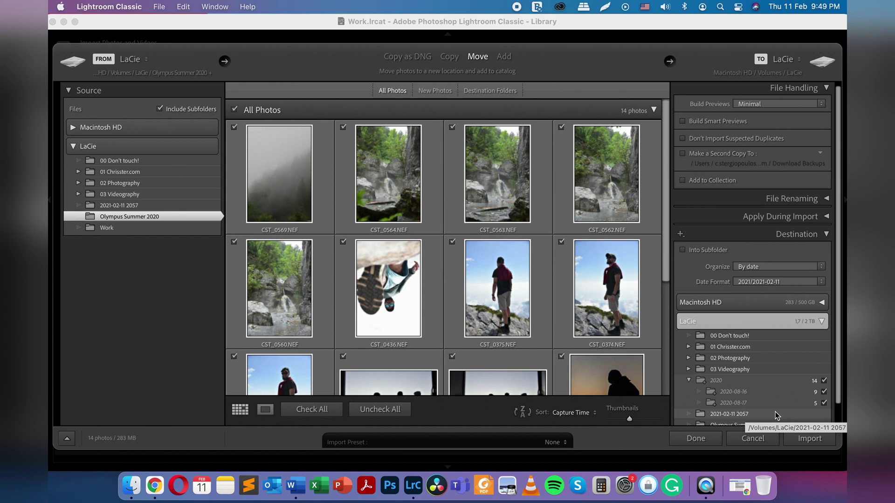
pyautogui.scroll(-2, 775, 412)
pyautogui.click(739, 387)
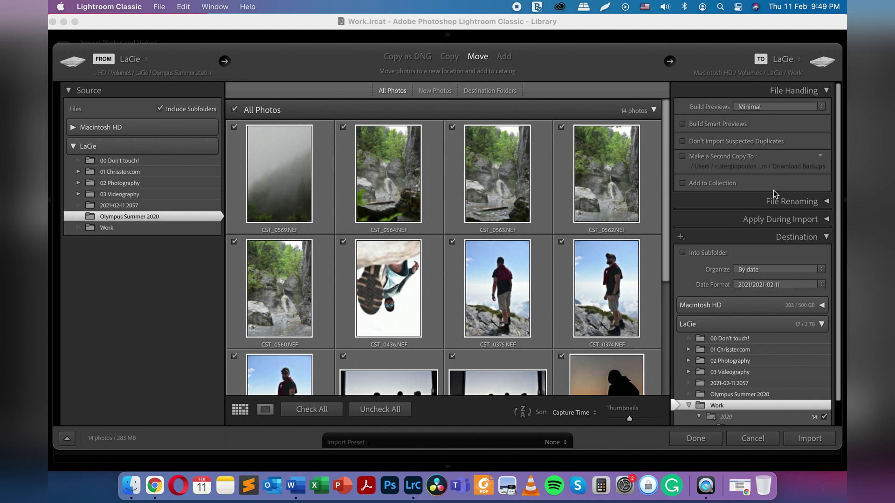
pyautogui.scroll(-1, 777, 224)
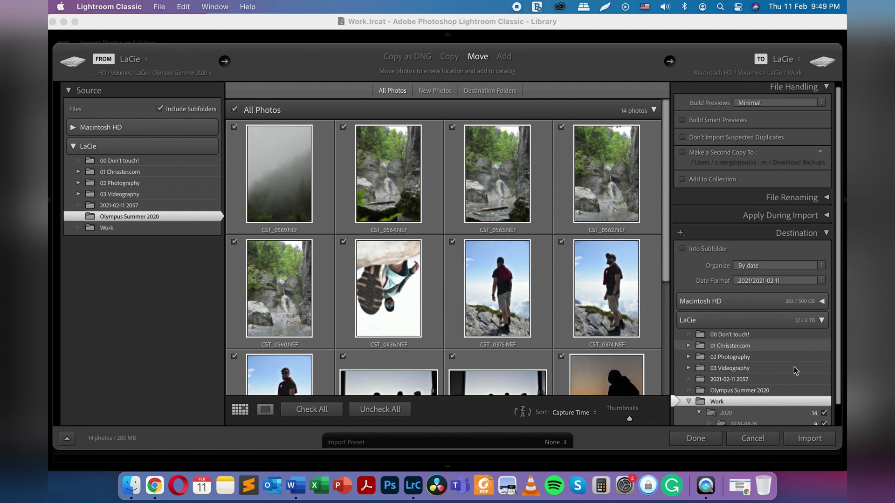
pyautogui.click(810, 438)
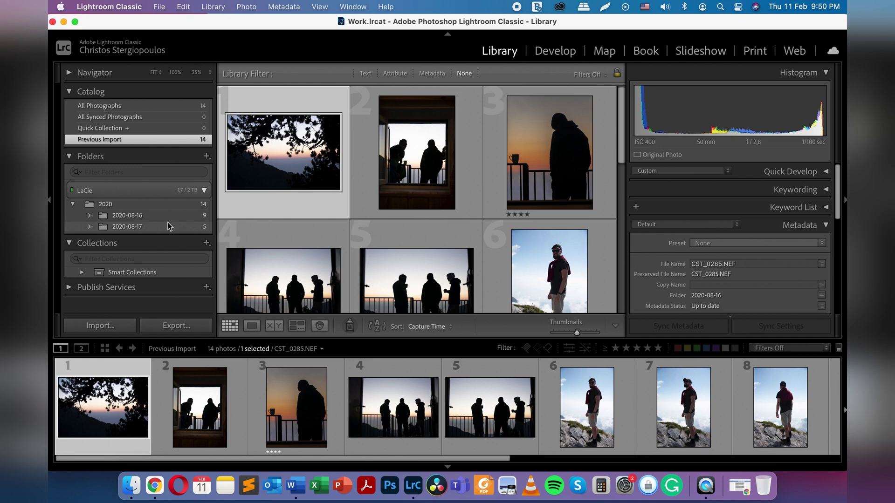
# Move all photos from the 2020-08-16 folder into the 2020-08-17 folder, and remove the emptied 2020-08-16 folder.
pyautogui.click(143, 216)
pyautogui.click(404, 167)
pyautogui.press('super+a')
pyautogui.moveTo(426, 138); pyautogui.dragTo(169, 228)
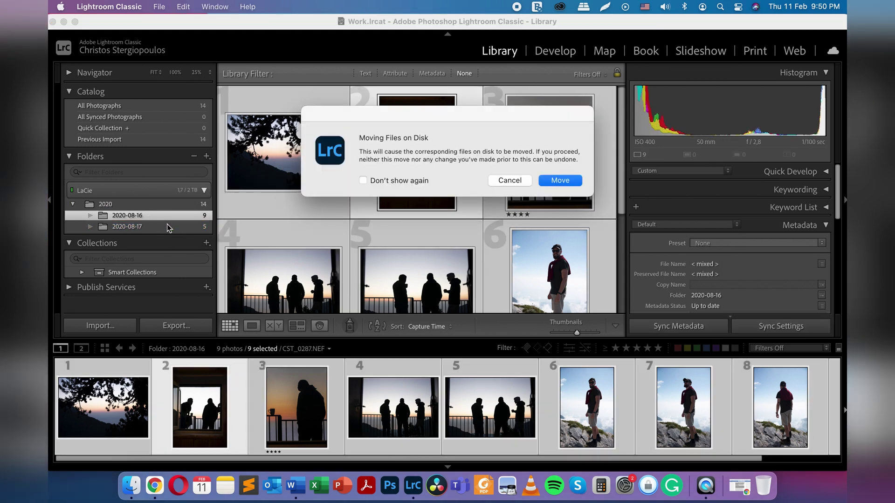
pyautogui.click(555, 182)
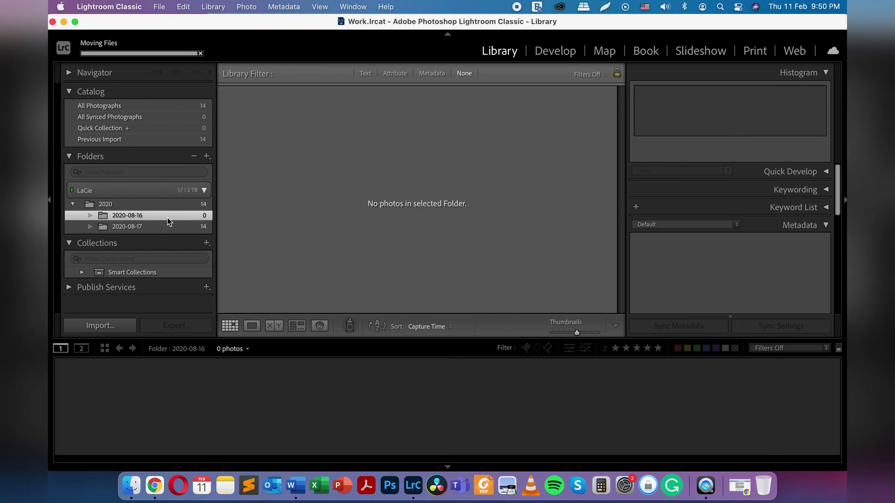
pyautogui.rightClick(167, 217)
pyautogui.click(211, 294)
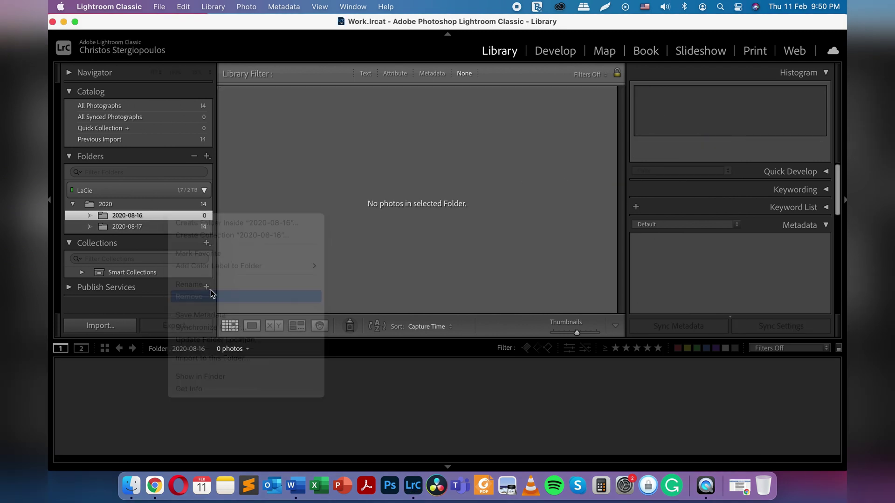
# Rename the 2020-08-17 folder as "2020-08-17 - Olympus".
pyautogui.click(159, 214)
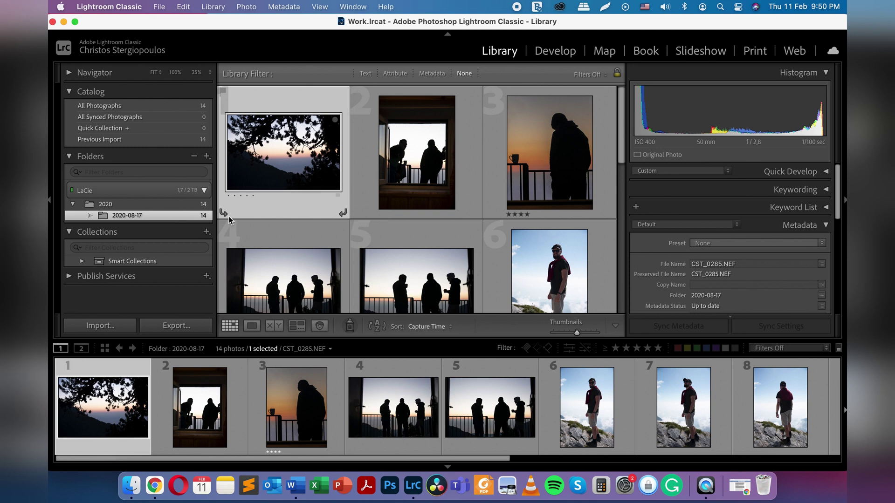
pyautogui.rightClick(181, 217)
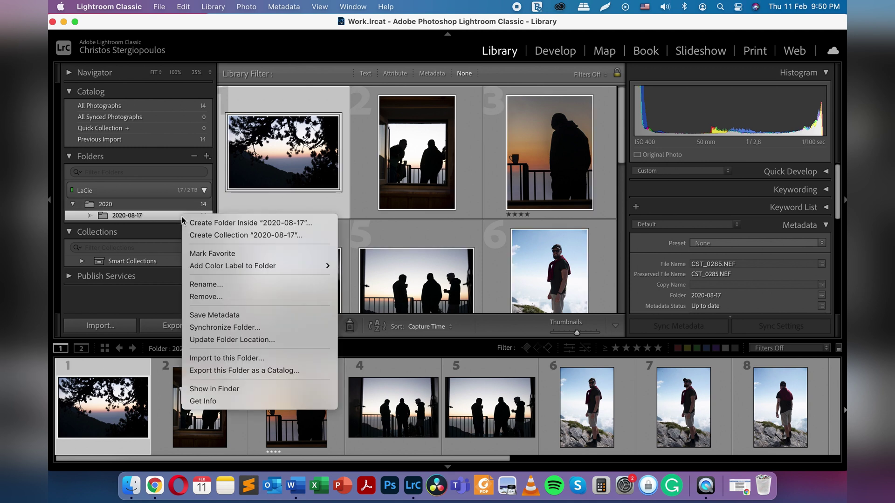
pyautogui.click(224, 284)
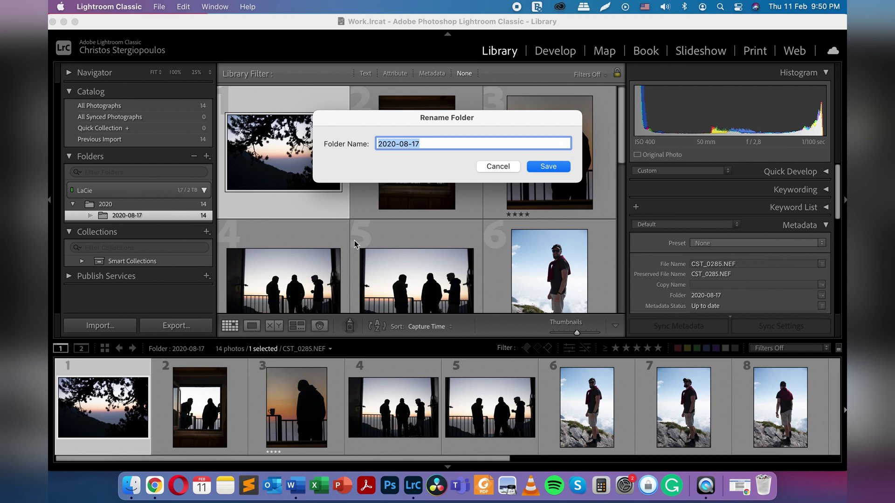
pyautogui.press('Right')
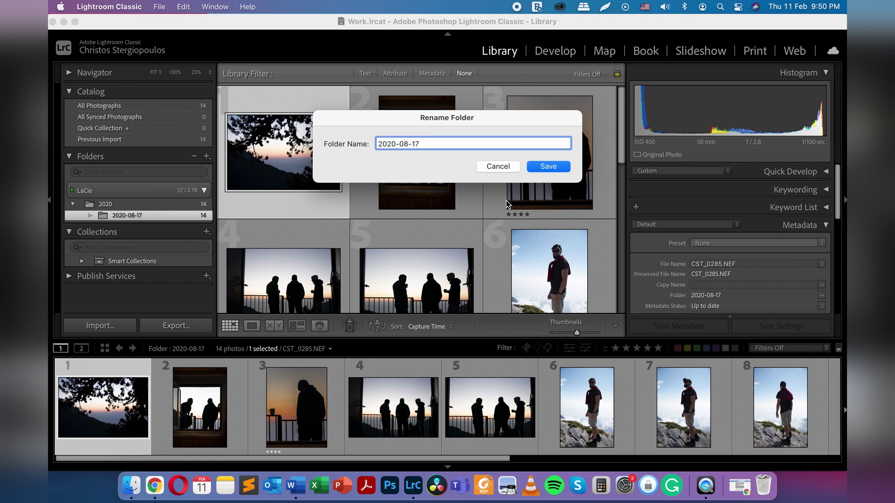
pyautogui.write('- Olympus')
pyautogui.click(554, 168)
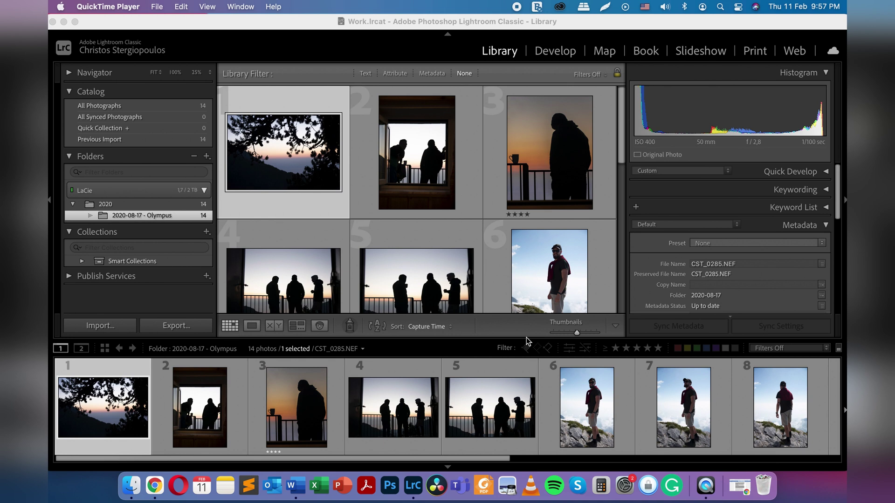
# Enlarge the photos in Loupe view and give CST_0285.NEF a one-star rating.
pyautogui.click(490, 405)
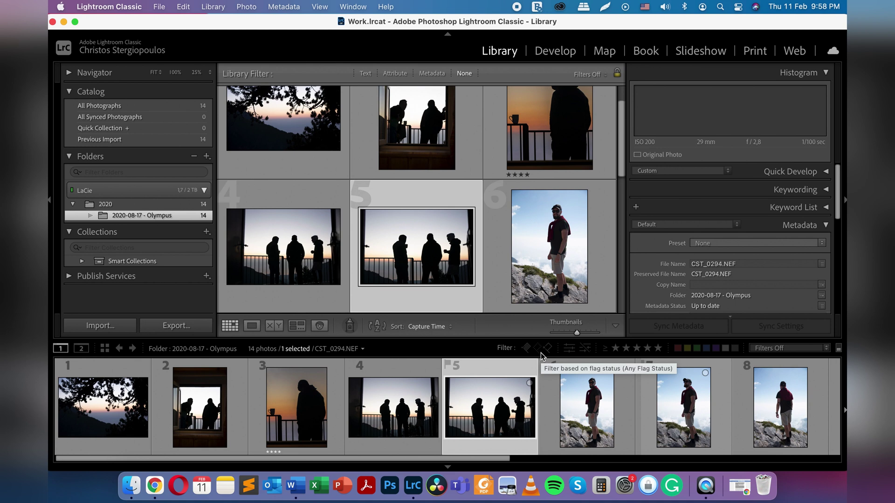
pyautogui.doubleClick(296, 408)
pyautogui.click(136, 417)
pyautogui.click(213, 399)
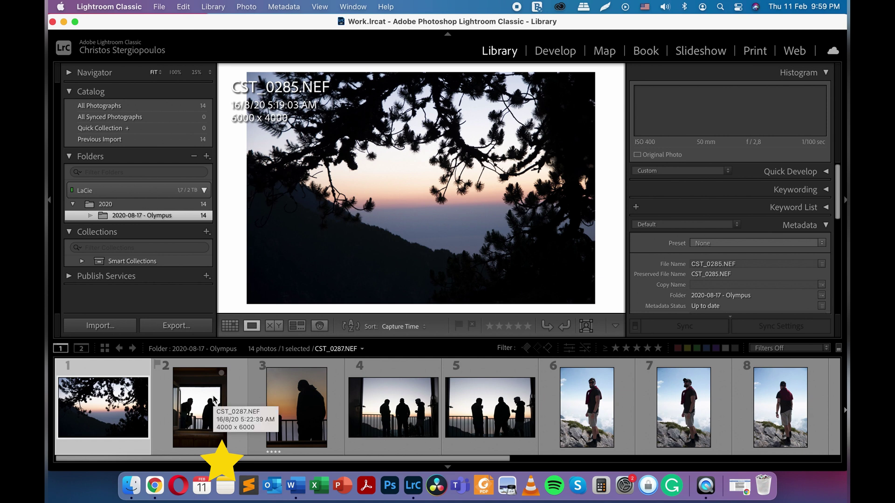
pyautogui.press('1')
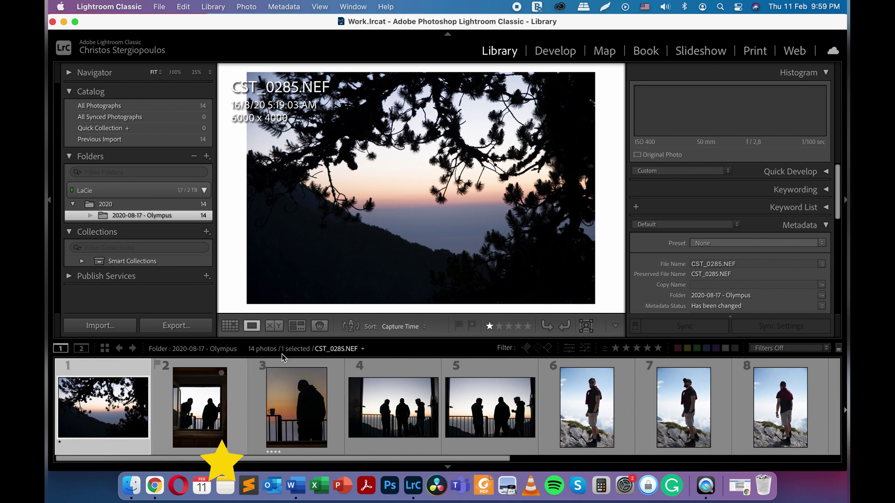
# Rate CST_0287.NEF two stars and CST_0293.NEF three stars.
pyautogui.click(207, 406)
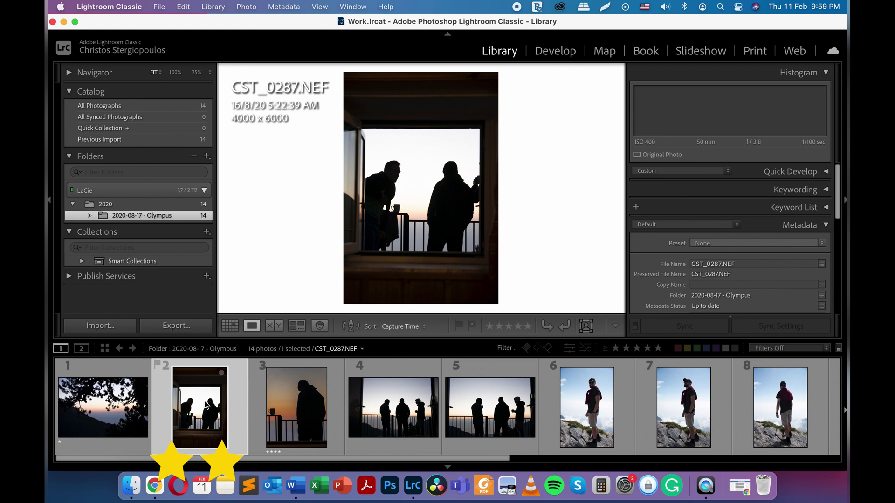
pyautogui.press('2')
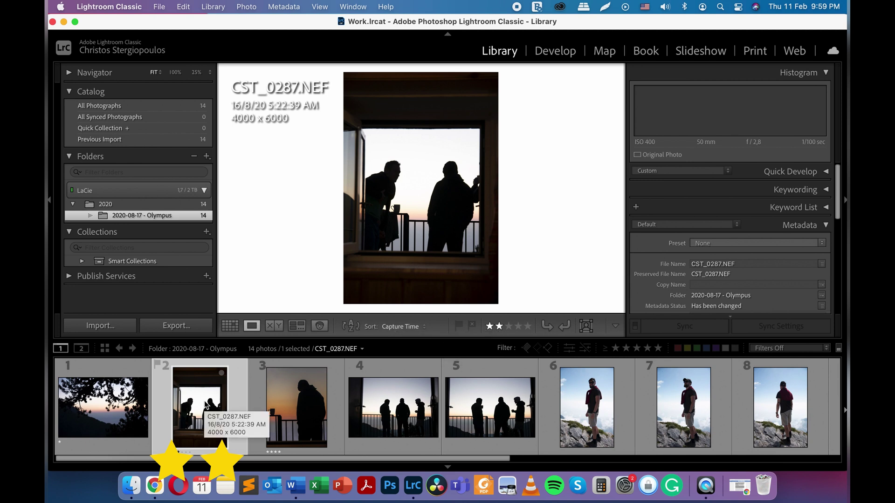
pyautogui.click(400, 422)
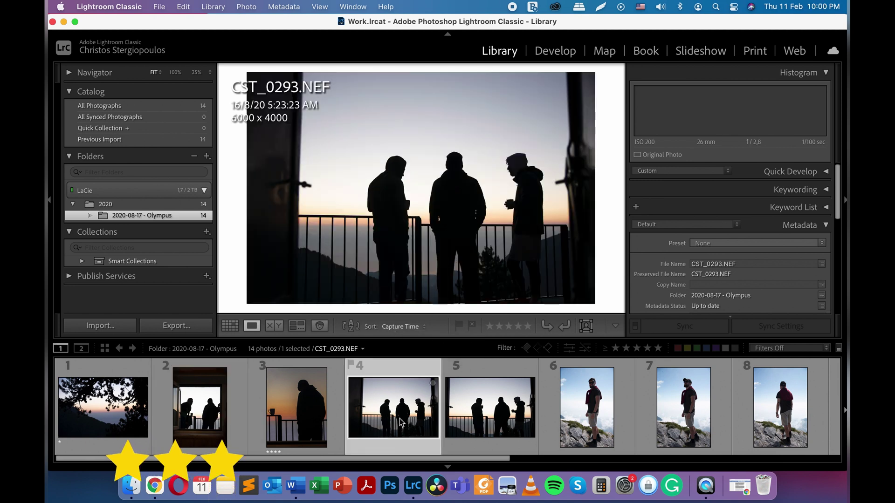
pyautogui.press('3')
# Check the silhouette photo CST_0288-Edit.tif and rate the waterfall photo CST_0560.NEF four stars.
pyautogui.press('Left')
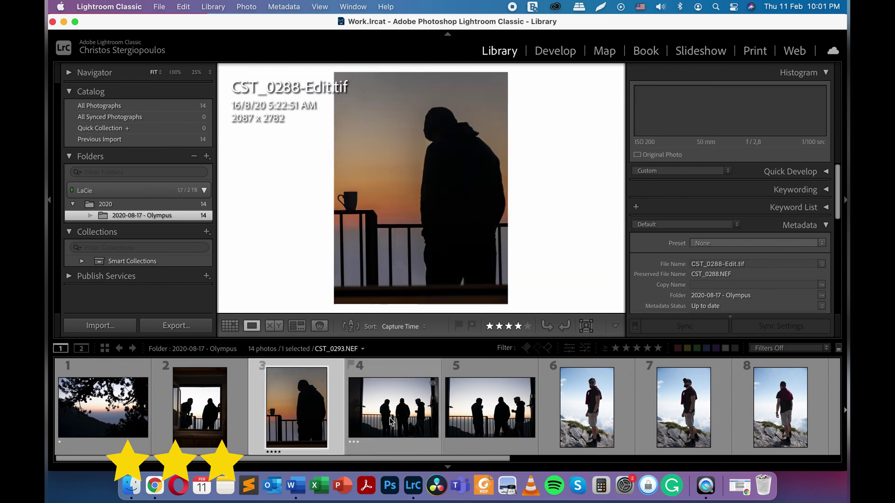
pyautogui.hscroll(5, 429, 412)
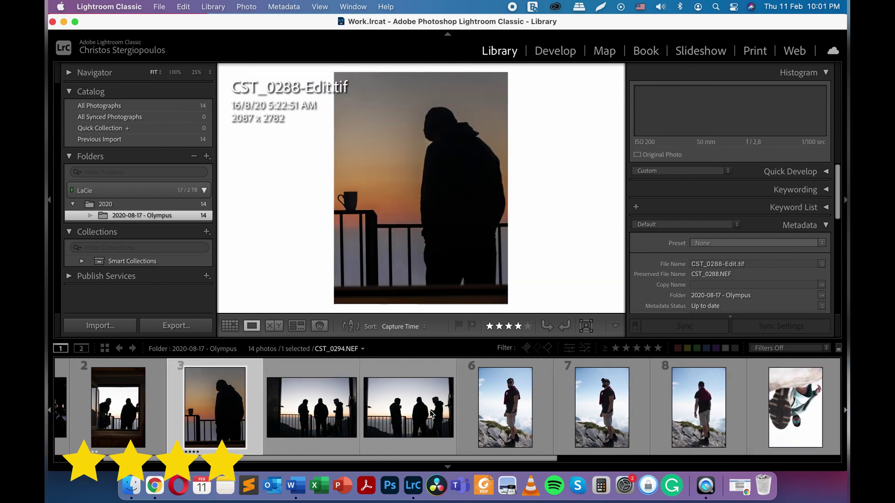
pyautogui.hscroll(2, 430, 412)
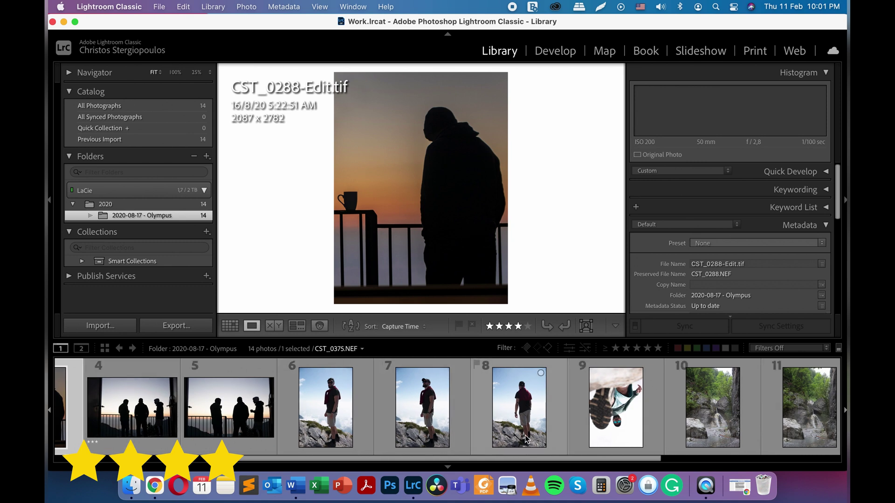
pyautogui.hscroll(1, 536, 410)
pyautogui.click(670, 405)
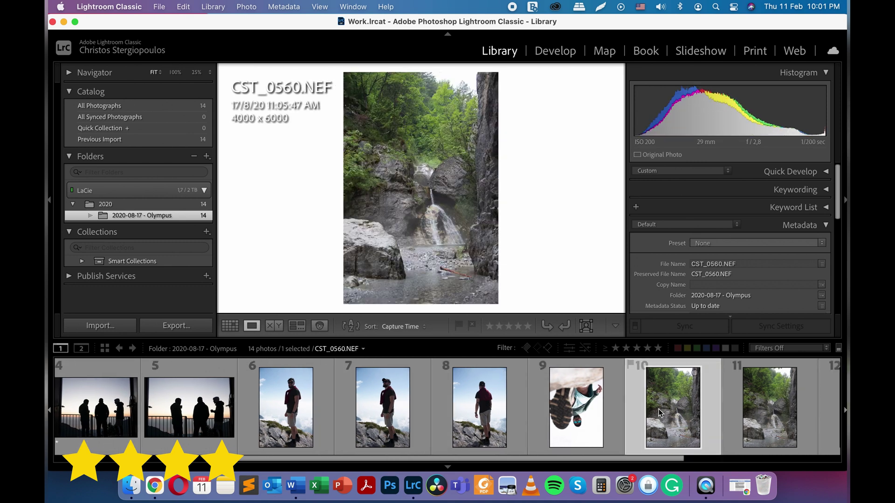
pyautogui.press('4')
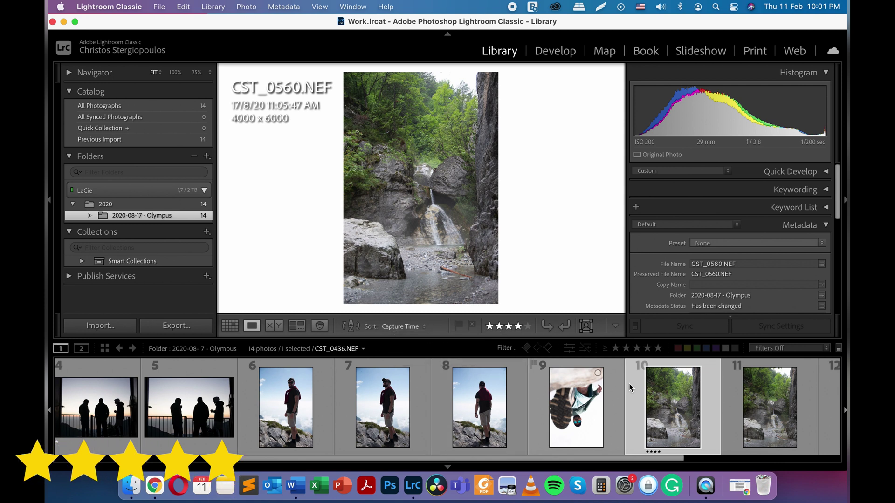
# Rate CST_0375.NEF, the man standing on the rocks seen from behind, five stars.
pyautogui.hscroll(1, 634, 368)
pyautogui.hscroll(3, 634, 368)
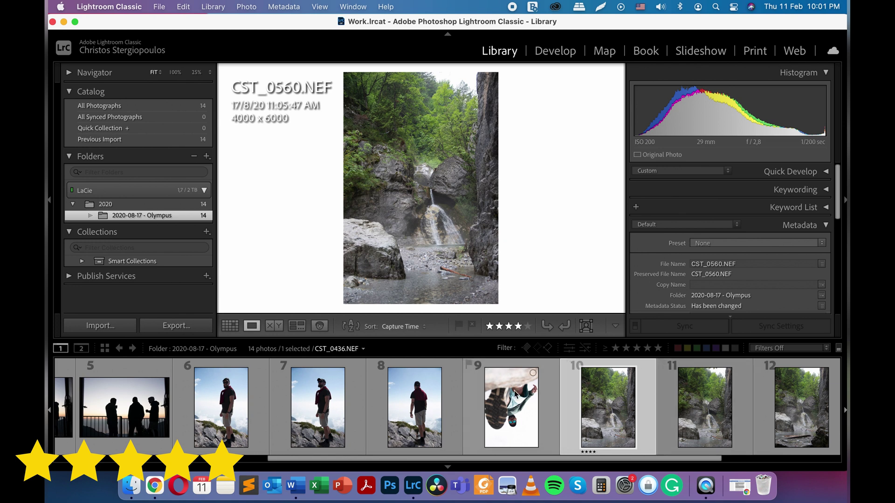
pyautogui.click(412, 406)
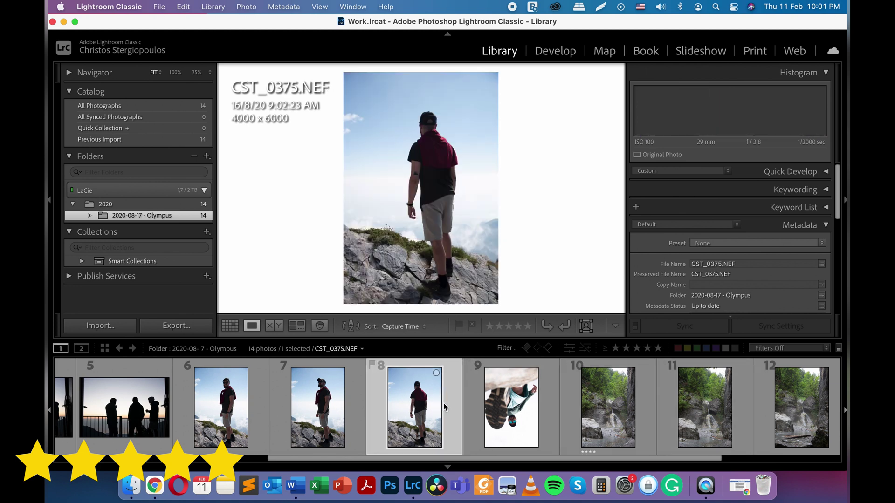
pyautogui.press('5')
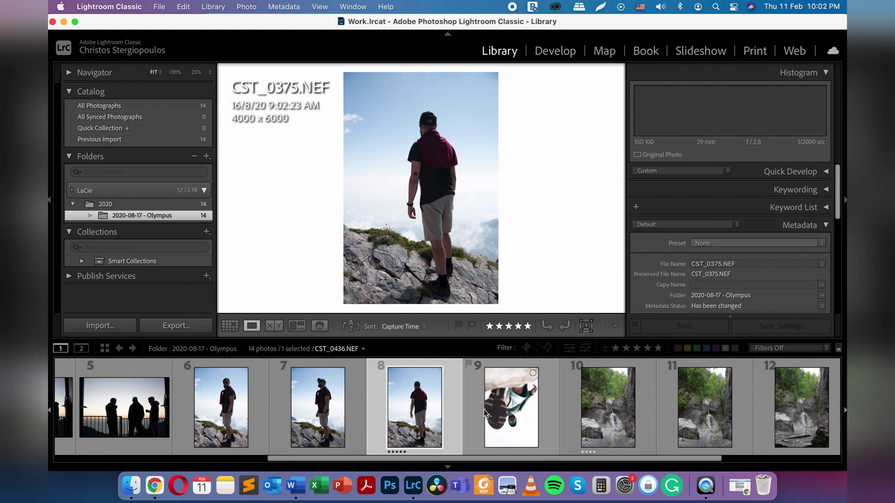
# Filter the Olympus folder to show only photos rated four stars or higher.
pyautogui.click(647, 349)
pyautogui.click(647, 349)
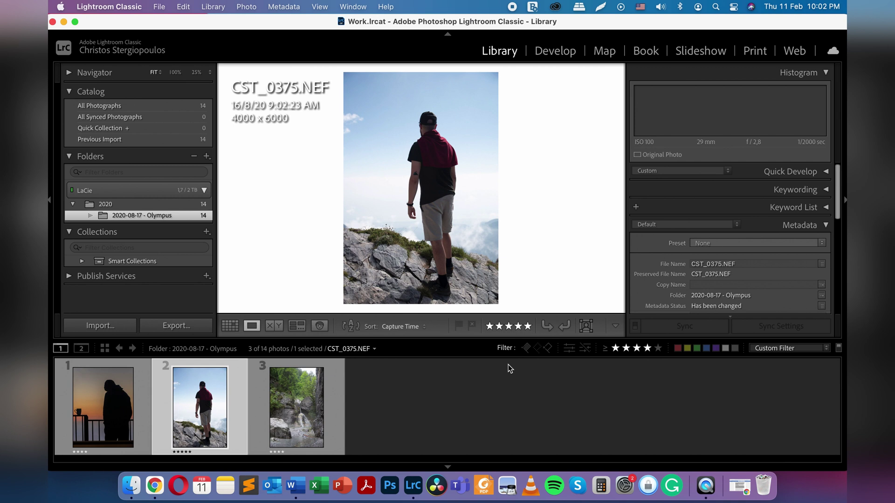
# Export the three filtered photos as sRGB JPEGs limited to 3,000 K into an Edits subfolder of the original photos' folder.
pyautogui.click(210, 327)
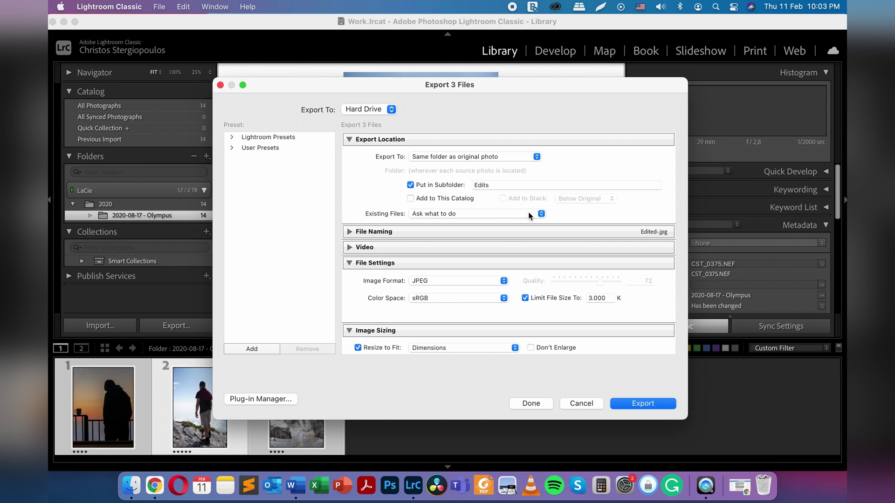
pyautogui.click(646, 404)
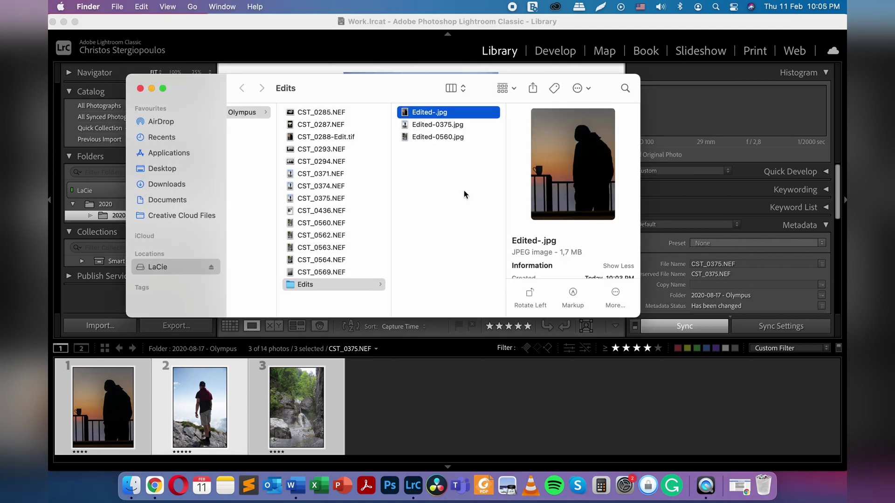
# Examine the folder hierarchy on the LaCie drive in Finder, from the exported Edits files back up to the Work folder.
pyautogui.hscroll(-1, 464, 190)
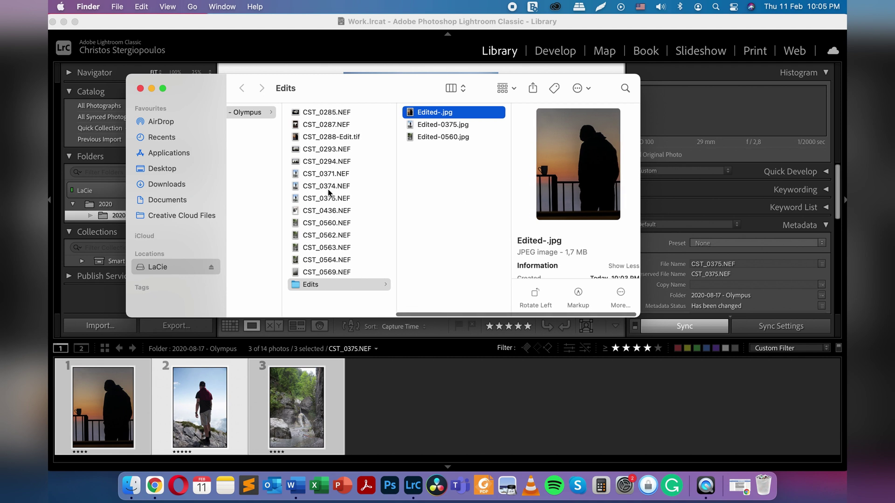
pyautogui.hscroll(-5, 438, 173)
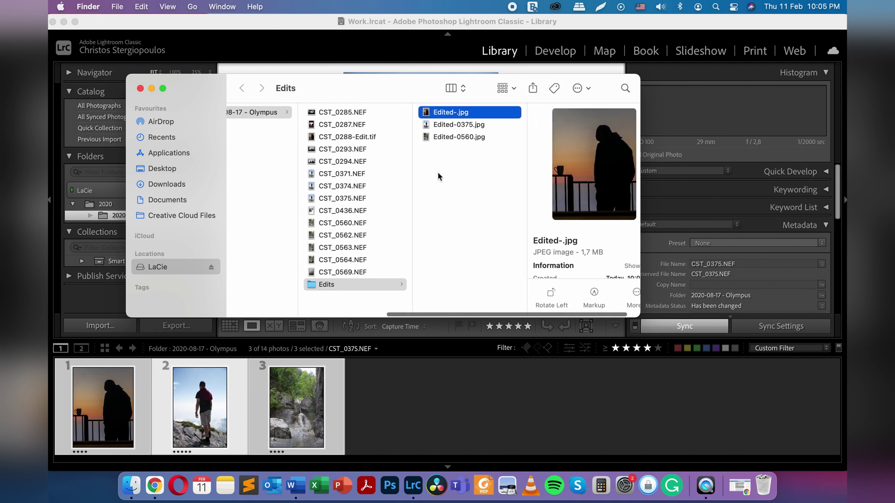
pyautogui.hscroll(-3, 438, 175)
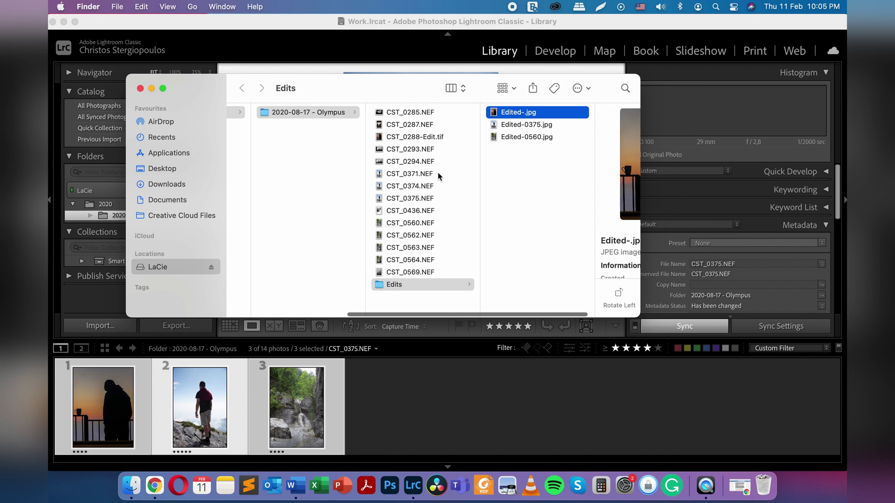
pyautogui.hscroll(-4, 438, 175)
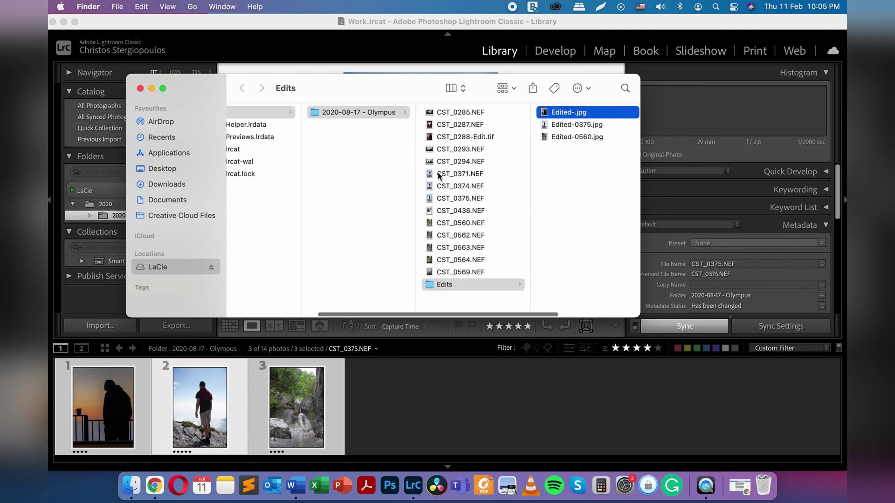
pyautogui.hscroll(-5, 438, 176)
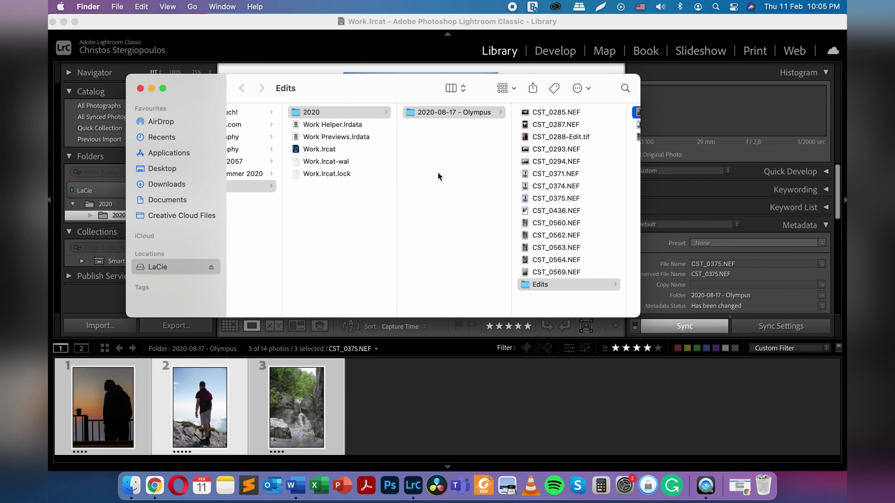
pyautogui.hscroll(-2, 438, 176)
pyautogui.hscroll(-1, 438, 176)
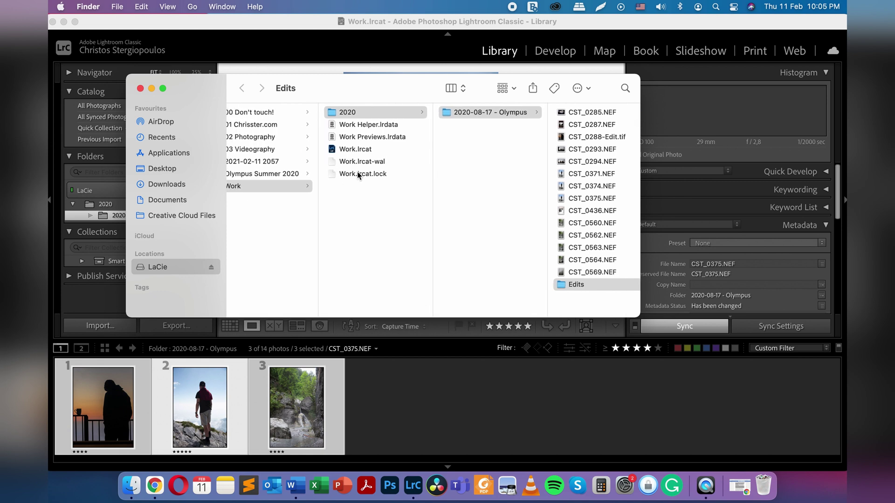
pyautogui.hscroll(-1, 340, 189)
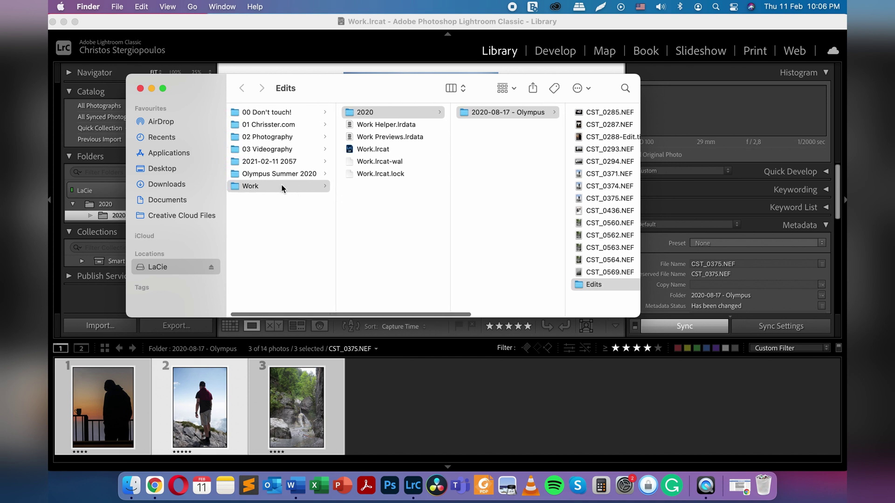